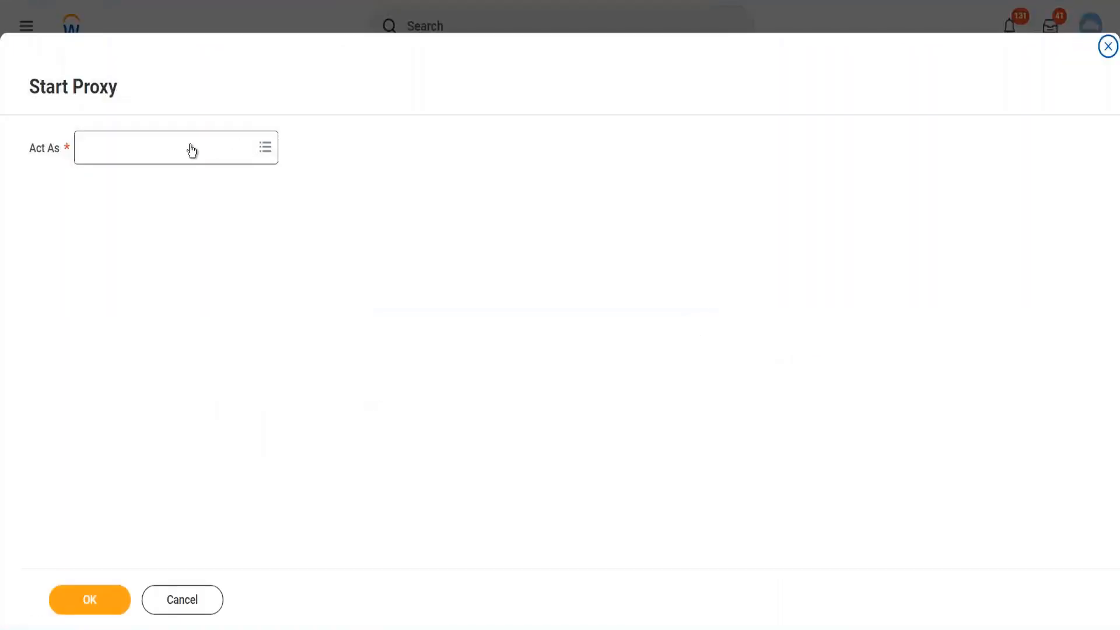
Start a proxy session, entering the worker's user name as the account to act as
left_click(192, 151)
type("lmcneil")
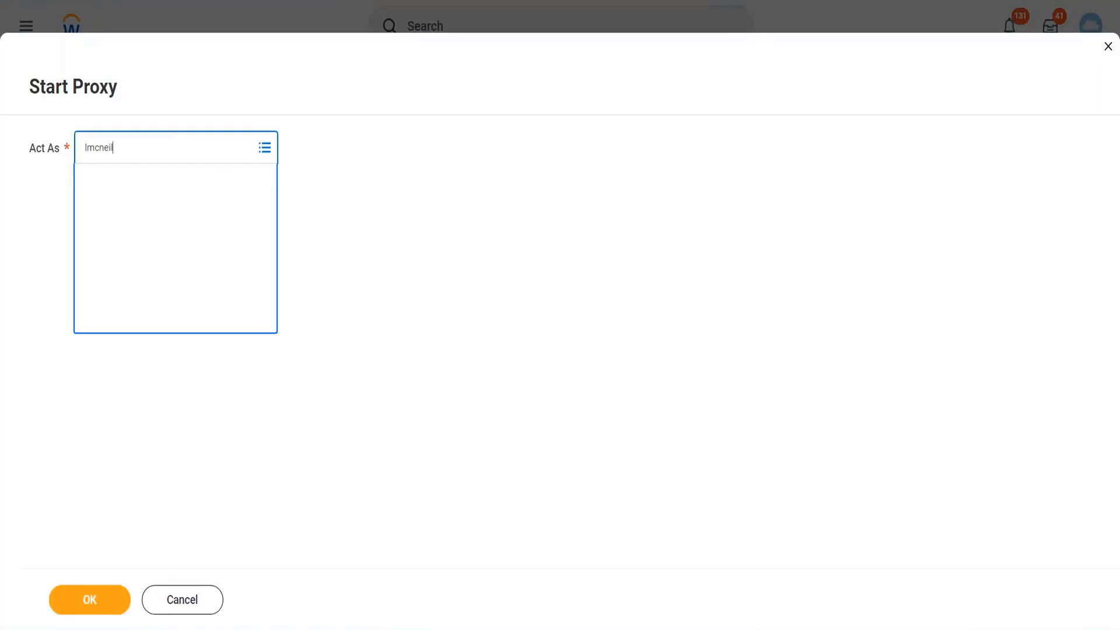
key("Return")
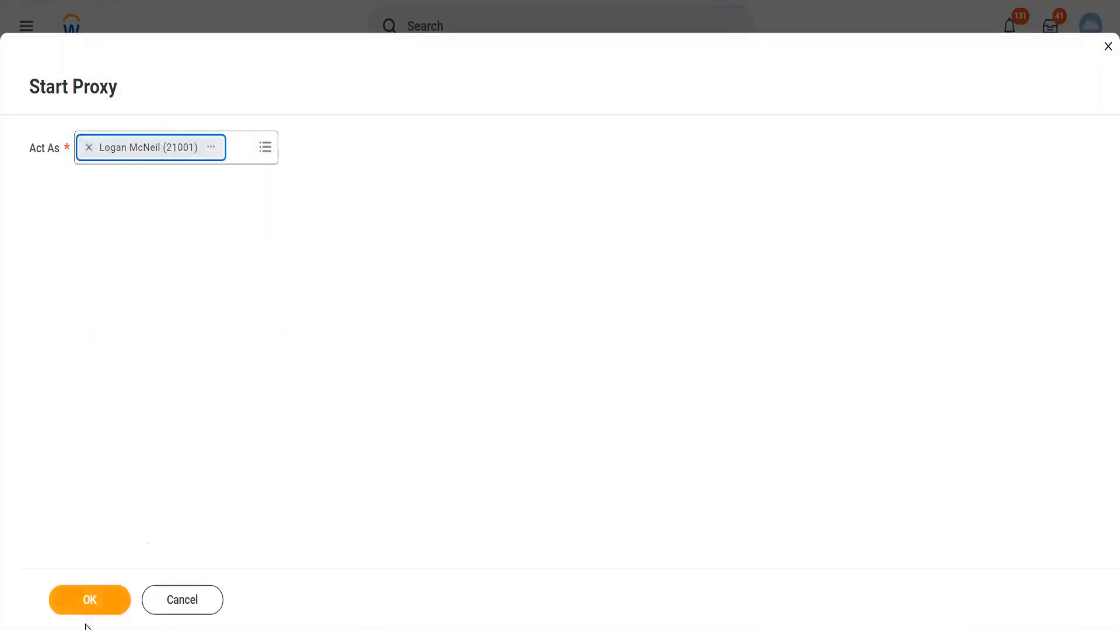
left_click(90, 599)
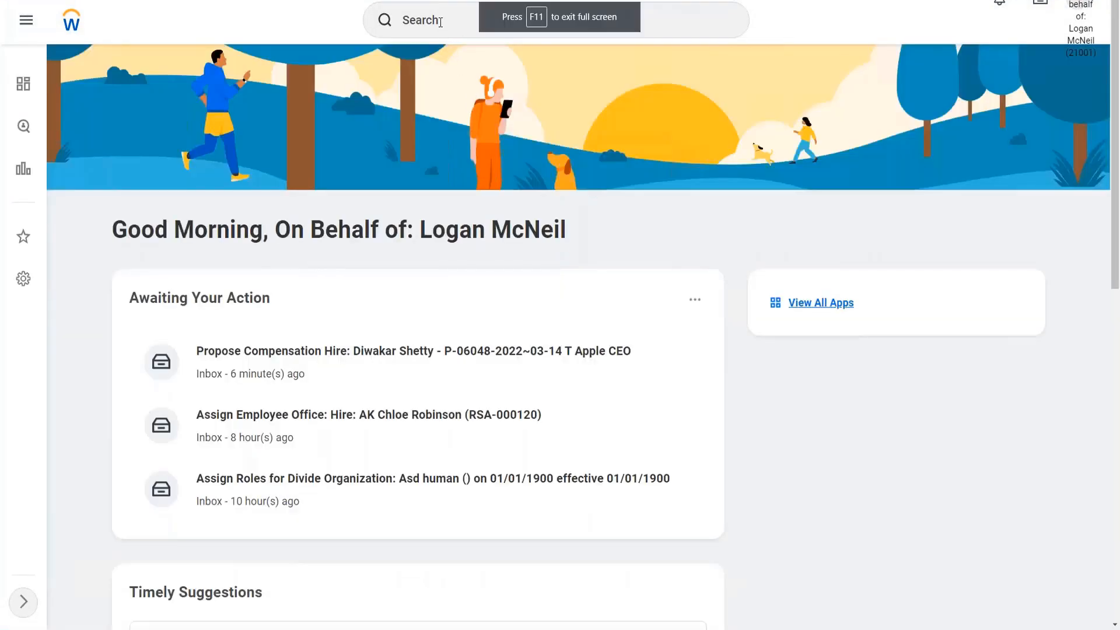
Search for the compensation grade tasks and open the Edit Compensation Grade task
left_click(441, 22)
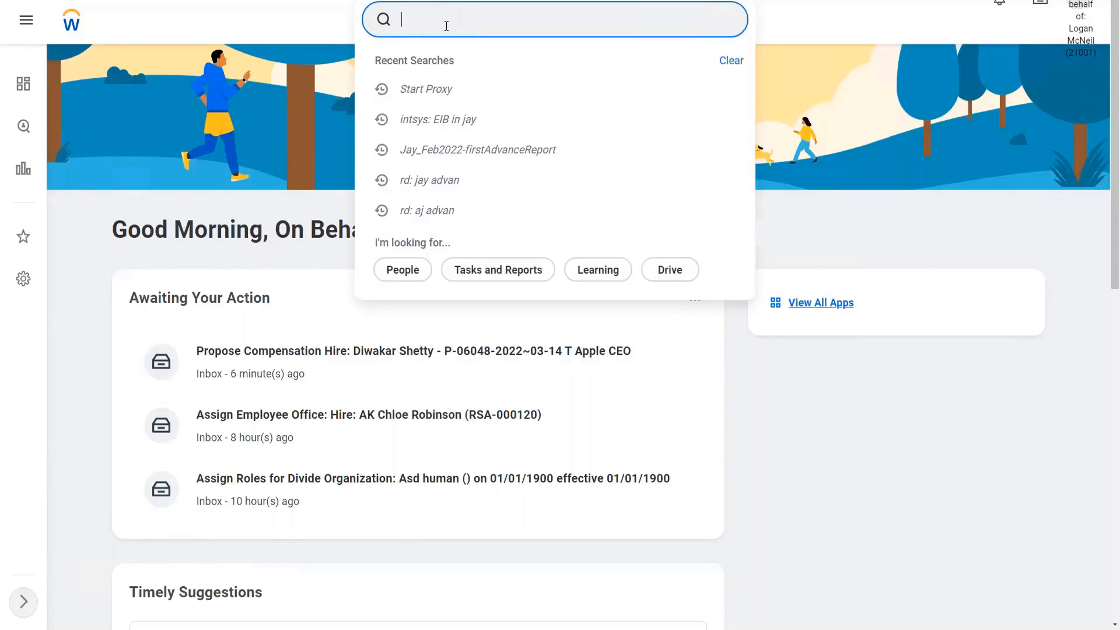
type("maintain comp ")
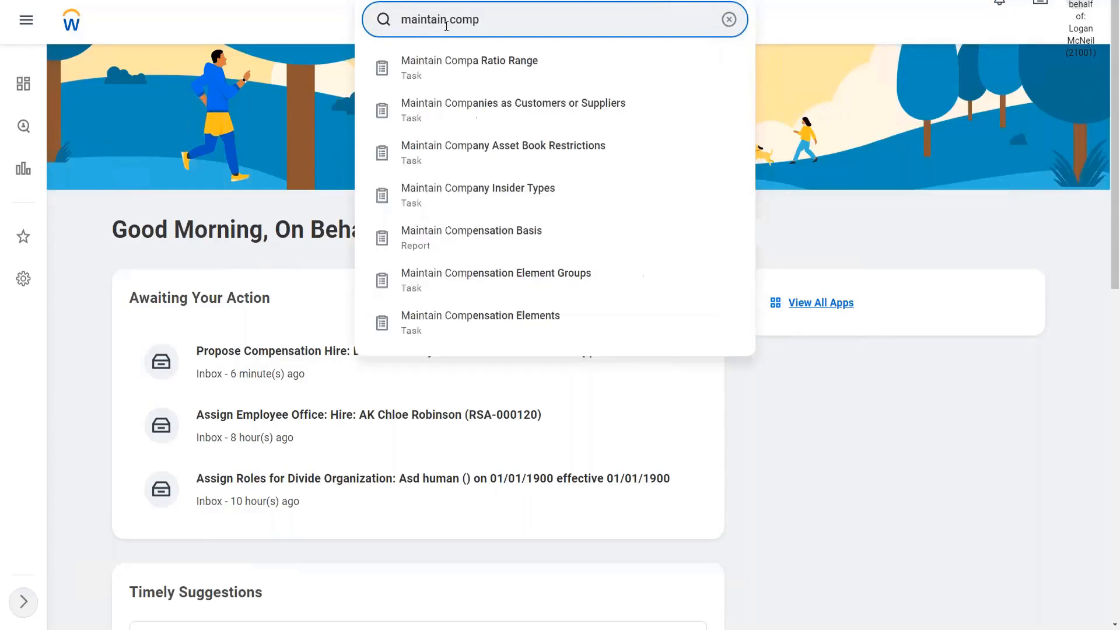
type("grade")
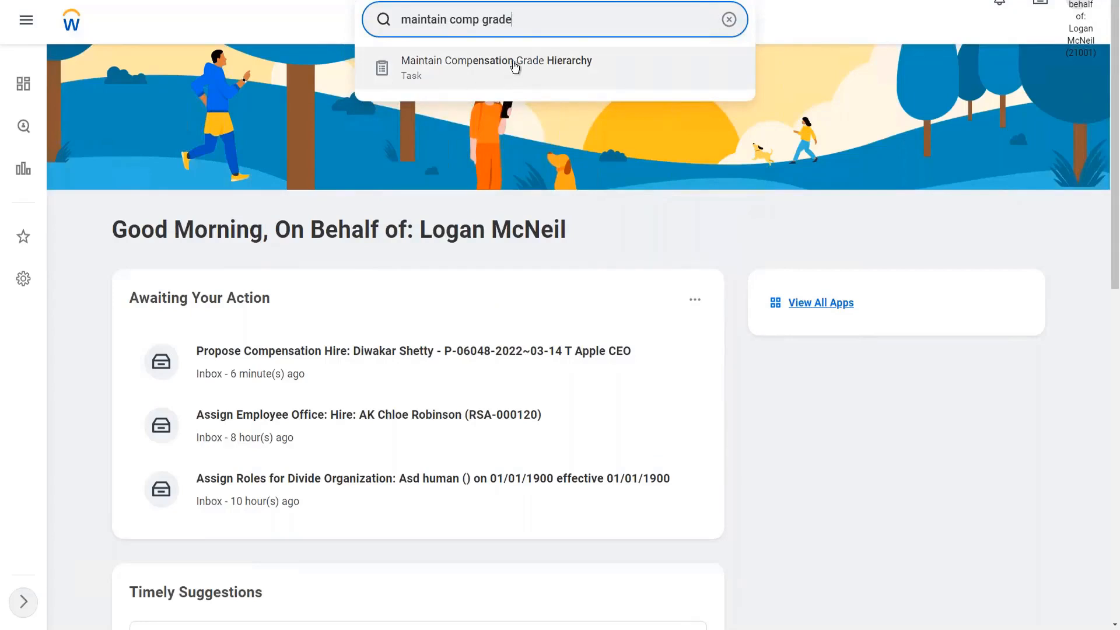
double_click(423, 20)
type("edit")
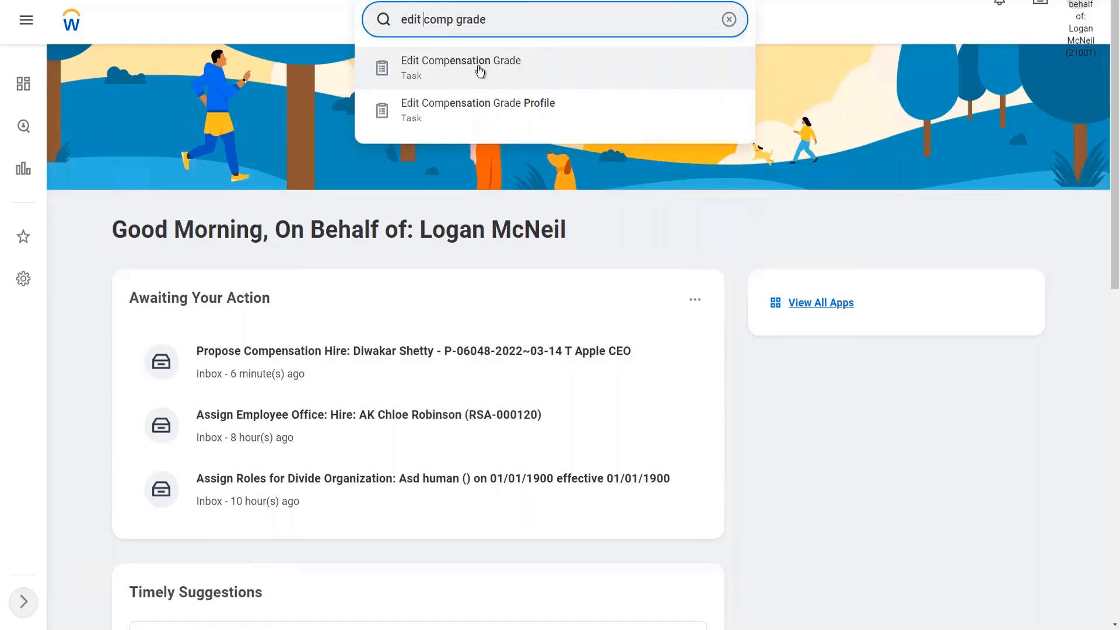
left_click(479, 71)
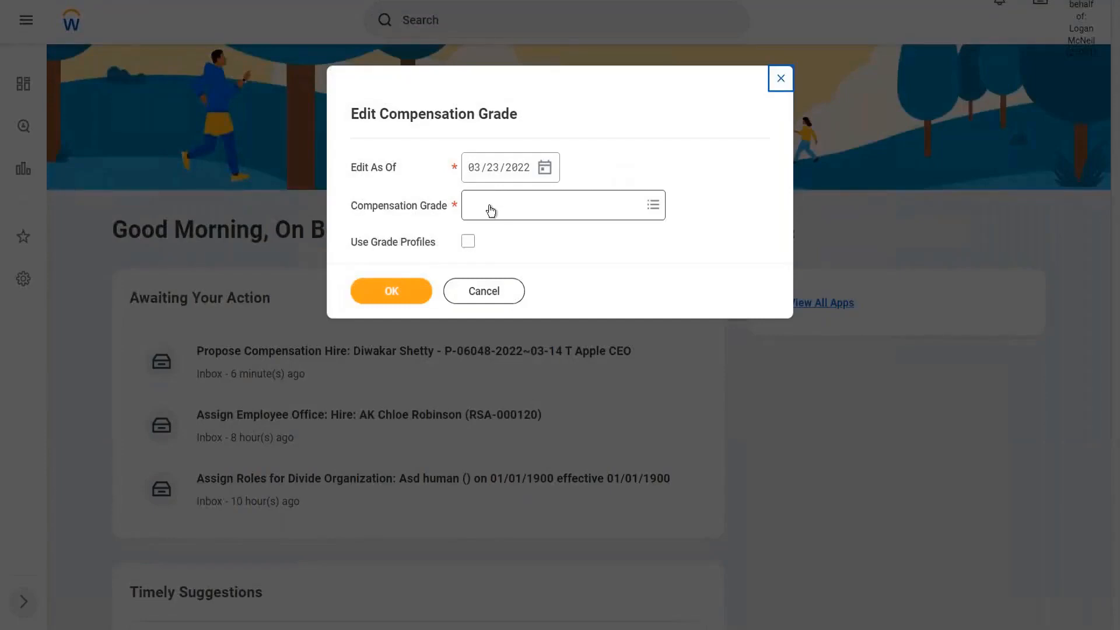
Select the WW_Managers or Above compensation grade and open it for editing
left_click(490, 211)
type("ww_")
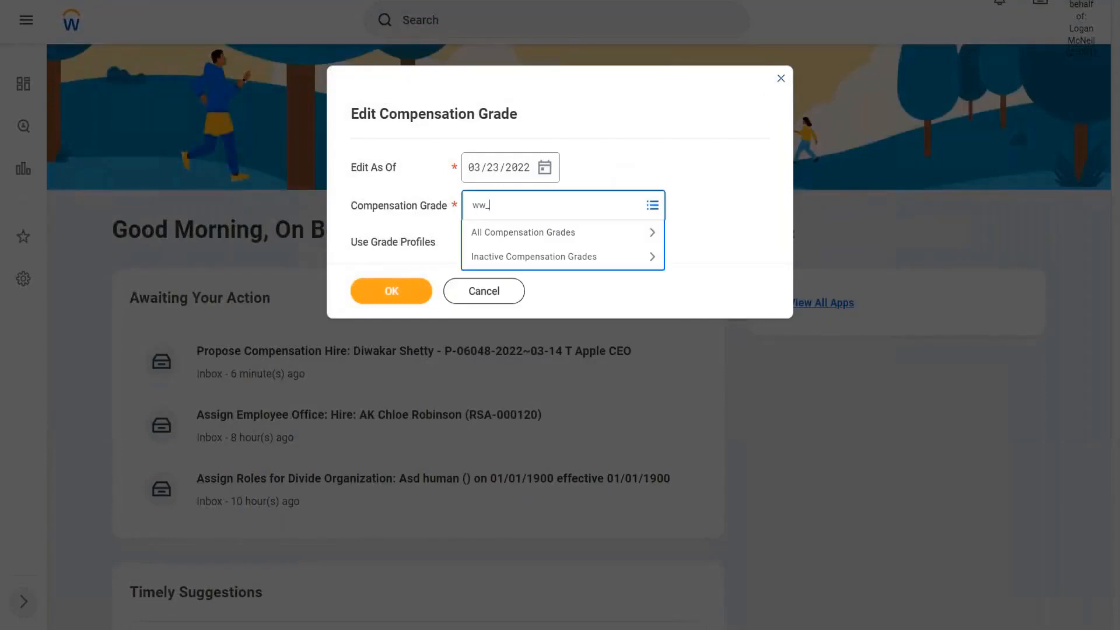
key("Return")
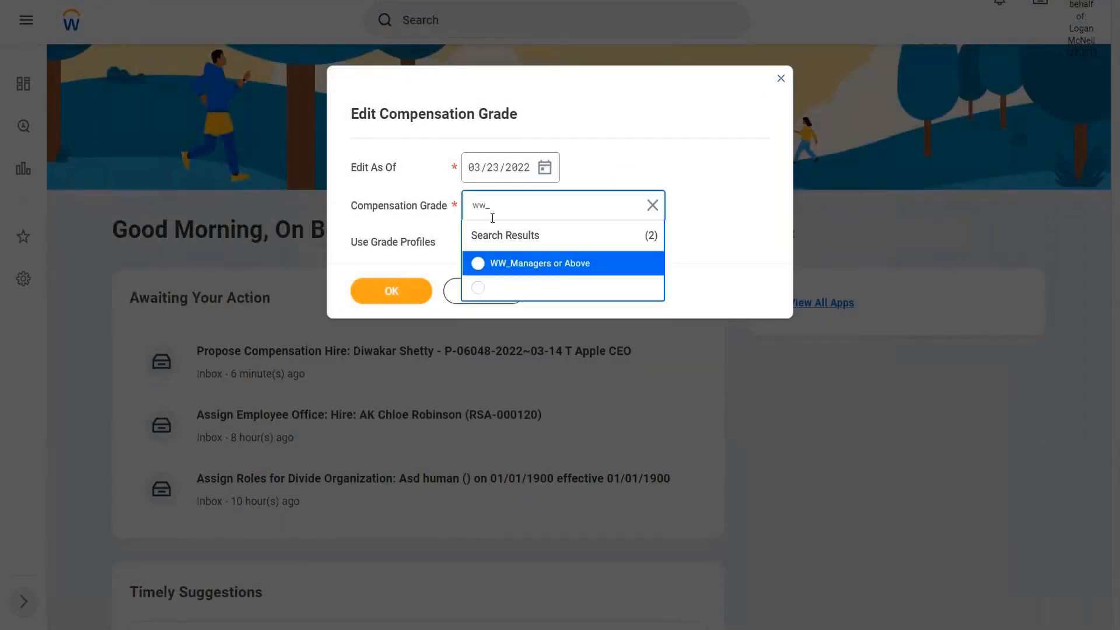
left_click(559, 269)
left_click(394, 290)
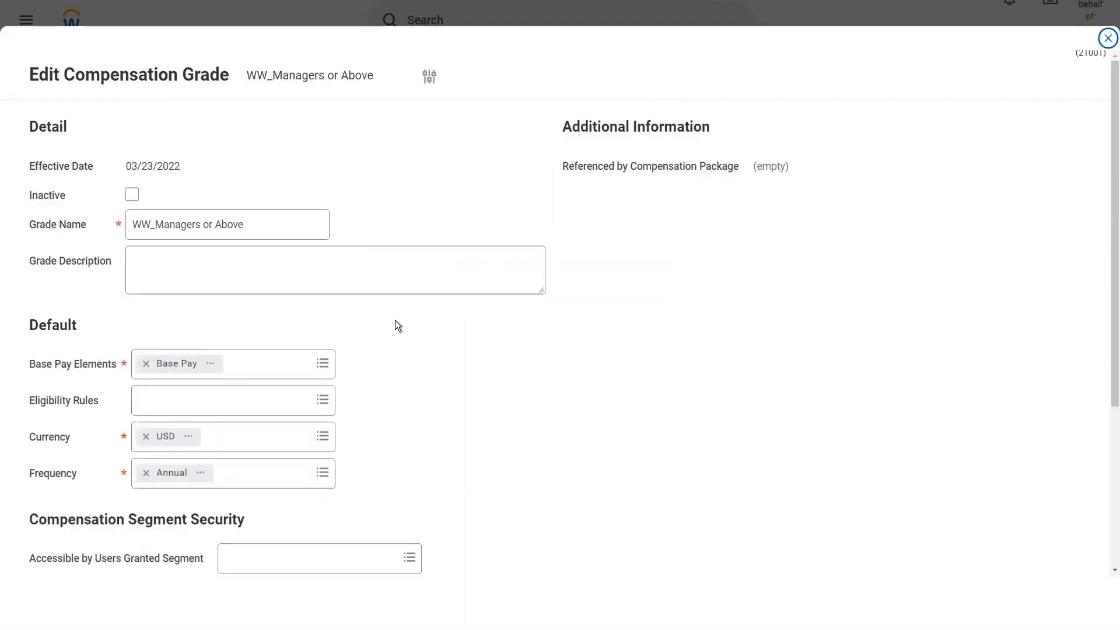
Add a new row to the grade's Compensation Grade Profiles table
scroll(470, 394, "down", 5)
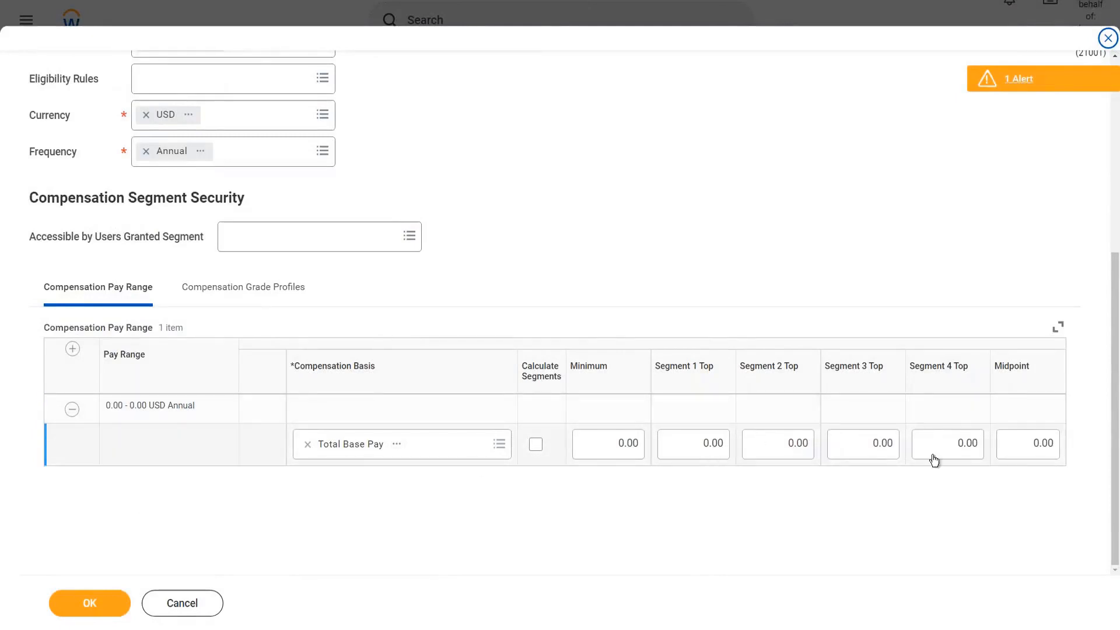
left_click(260, 298)
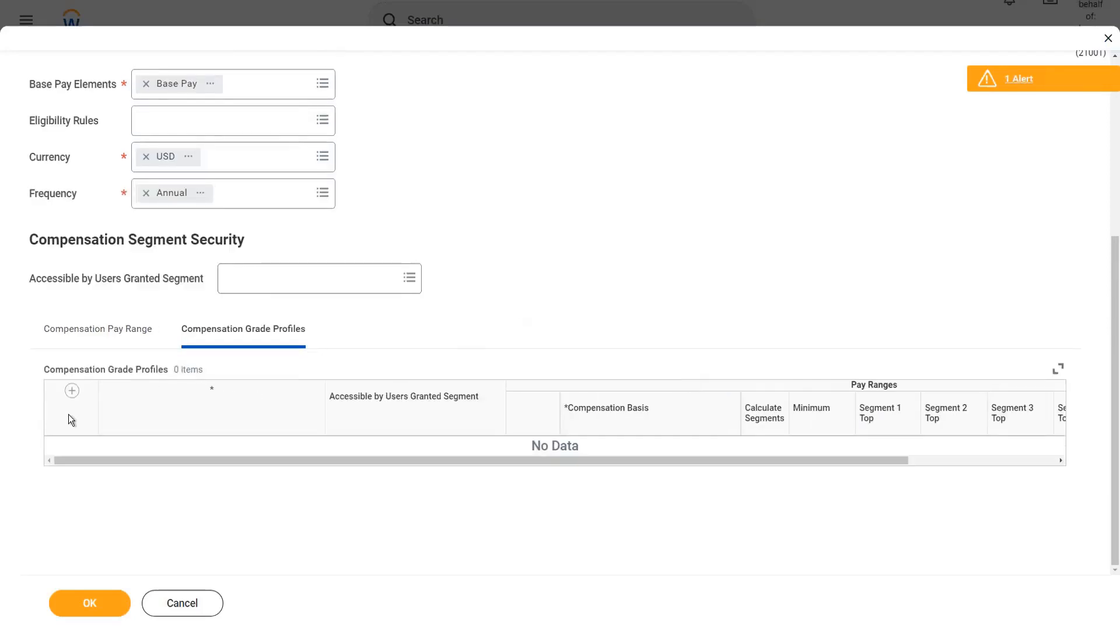
left_click(72, 390)
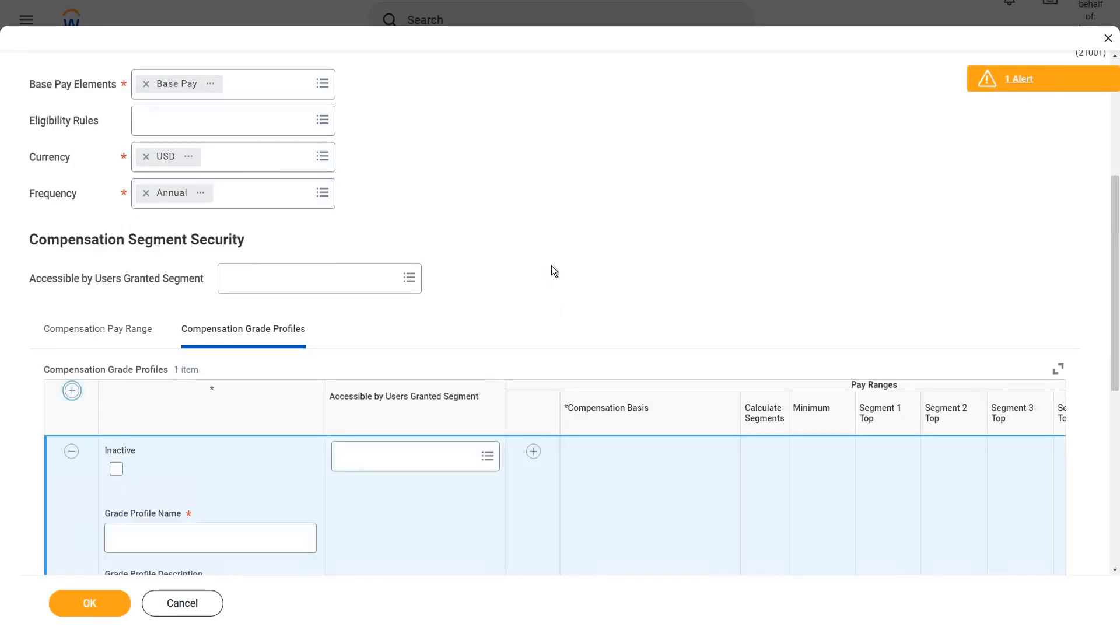
scroll(551, 269, "down", 3)
Name the new grade profile "WW Managers or Above in USA"
left_click(183, 357)
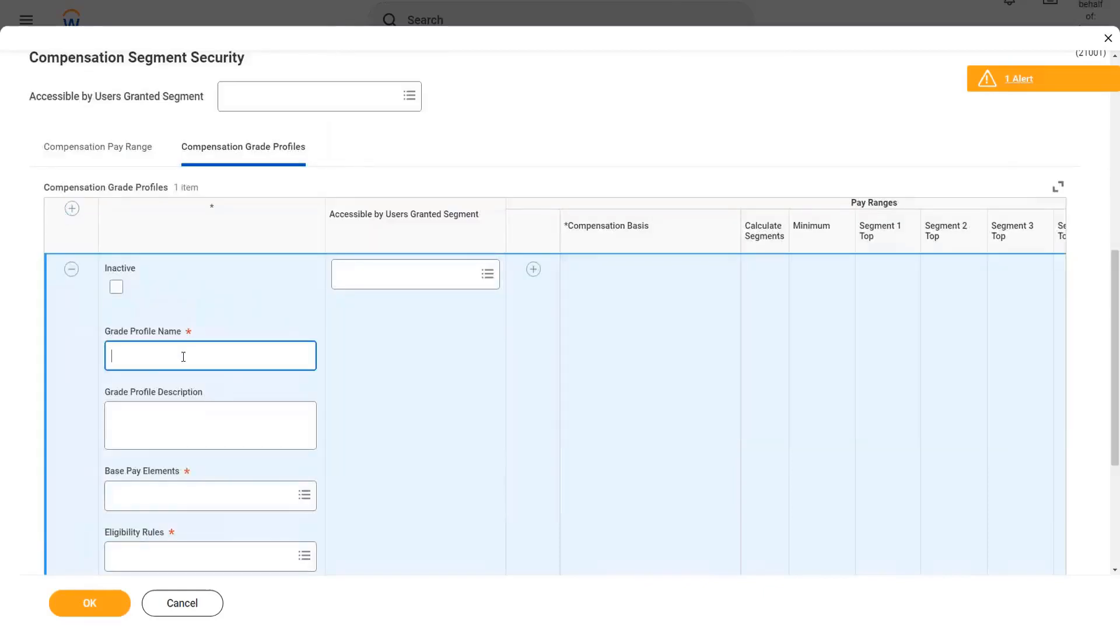
type("WWManagers or A")
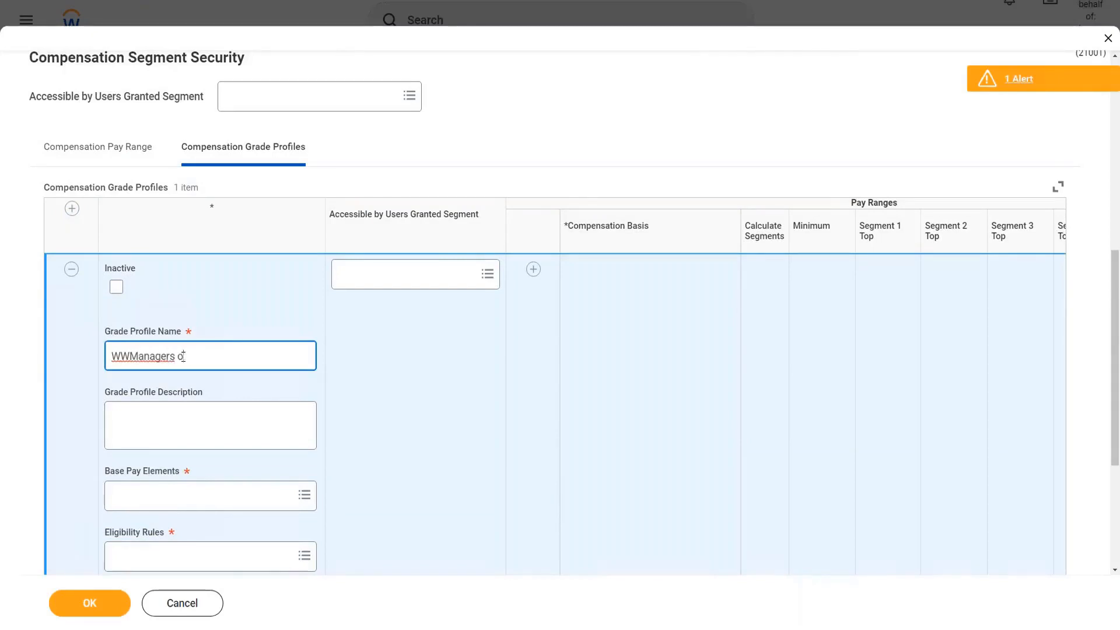
scroll(530, 207, "up", 6)
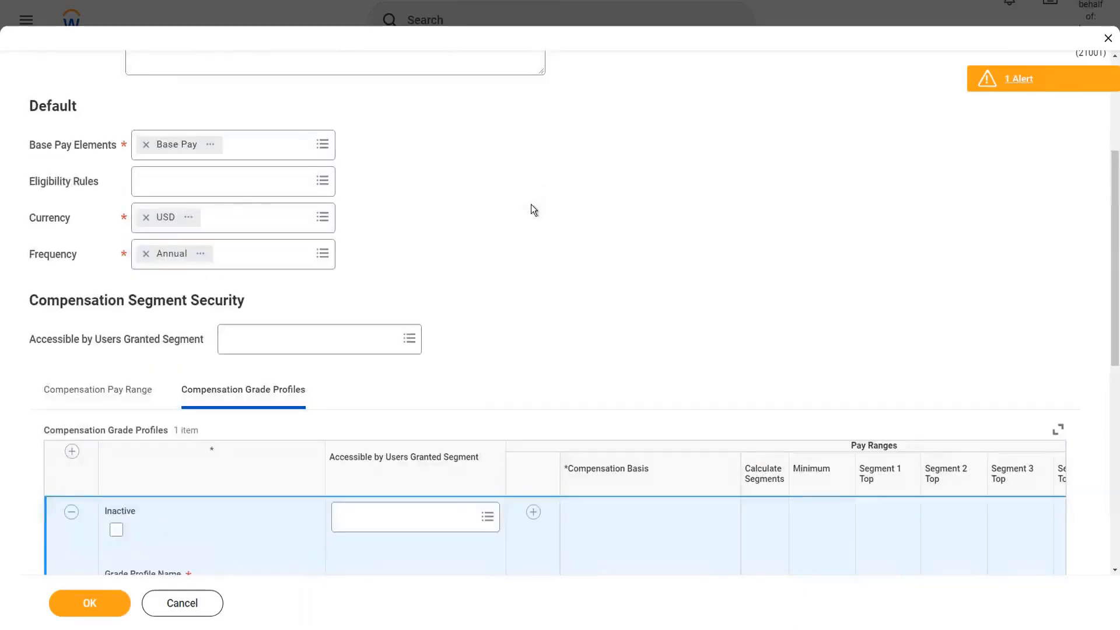
scroll(532, 216, "up", 2)
scroll(545, 270, "down", 8)
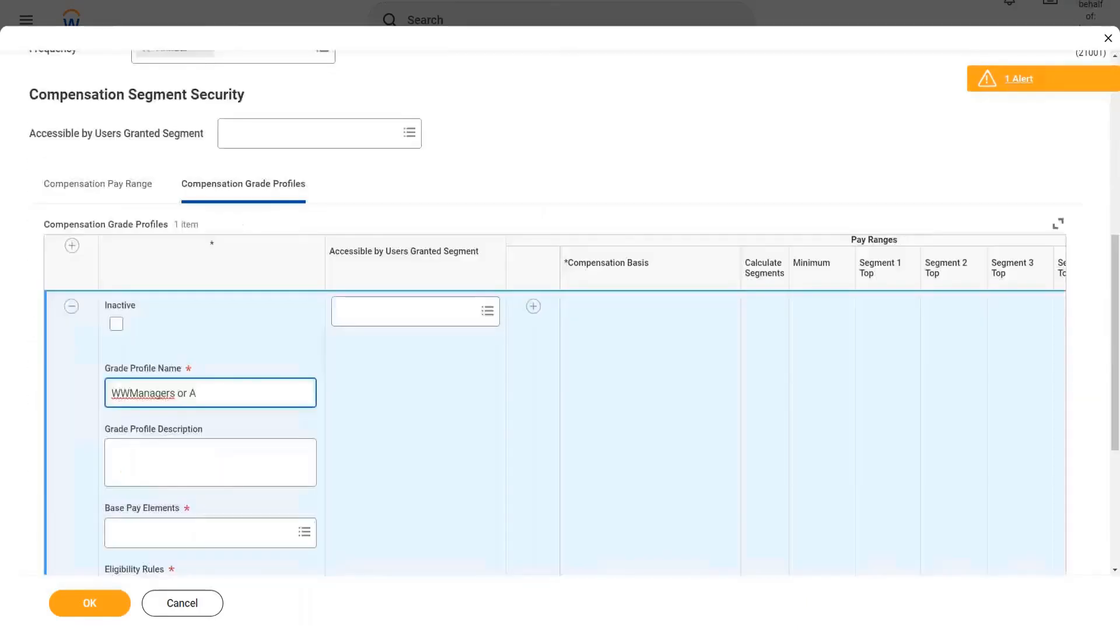
left_click(138, 271)
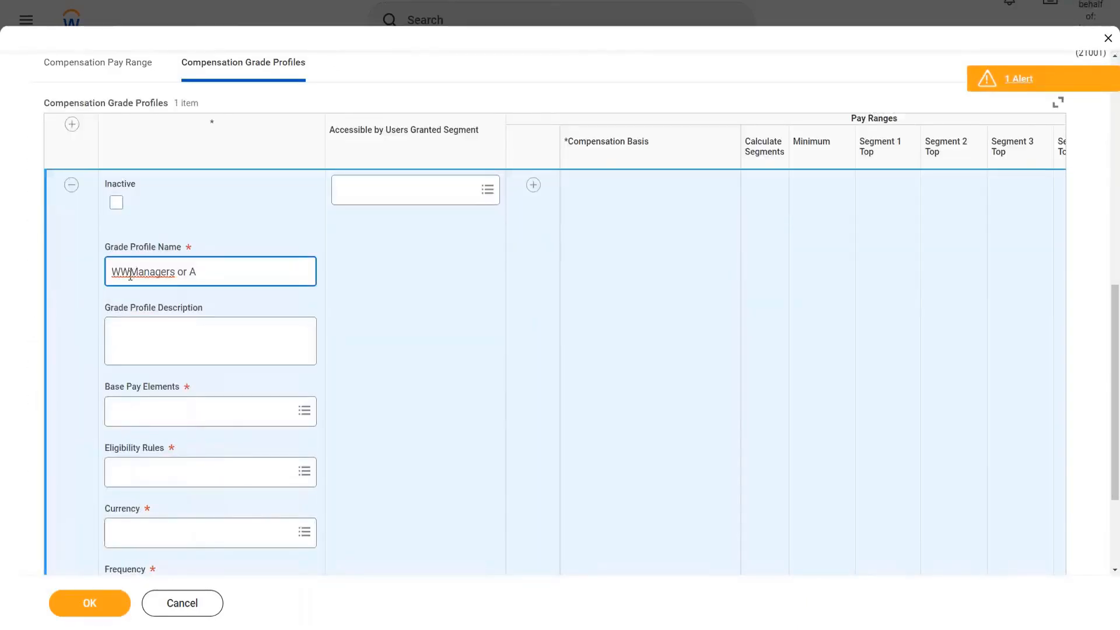
left_click(225, 280)
type("bove in ")
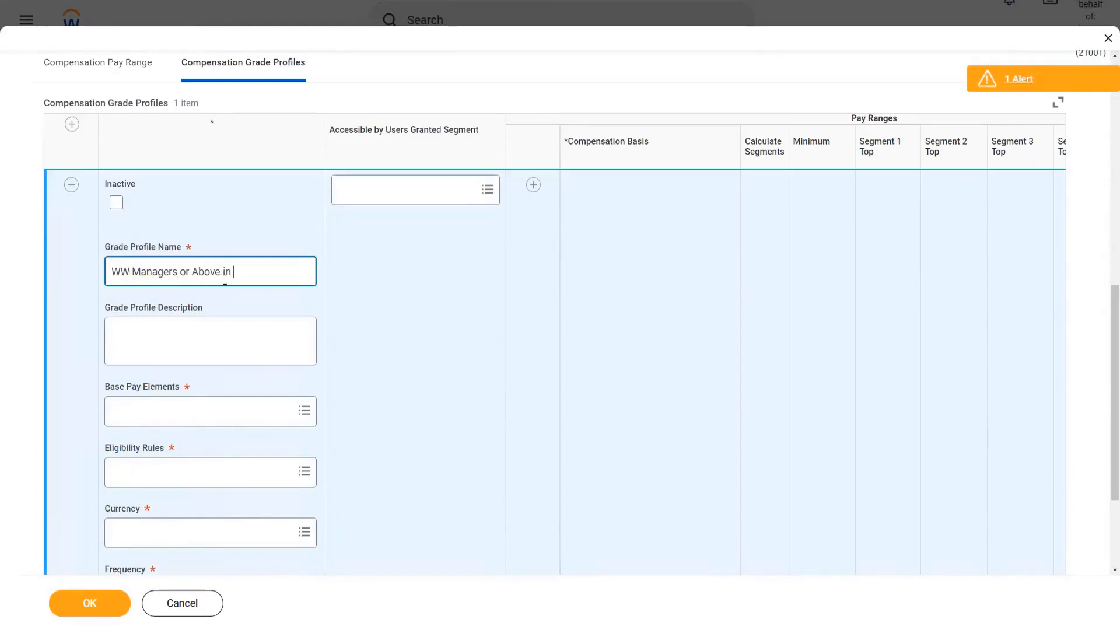
type("USA")
Set the grade profile's Base Pay Elements to Base Pay
left_click(240, 417)
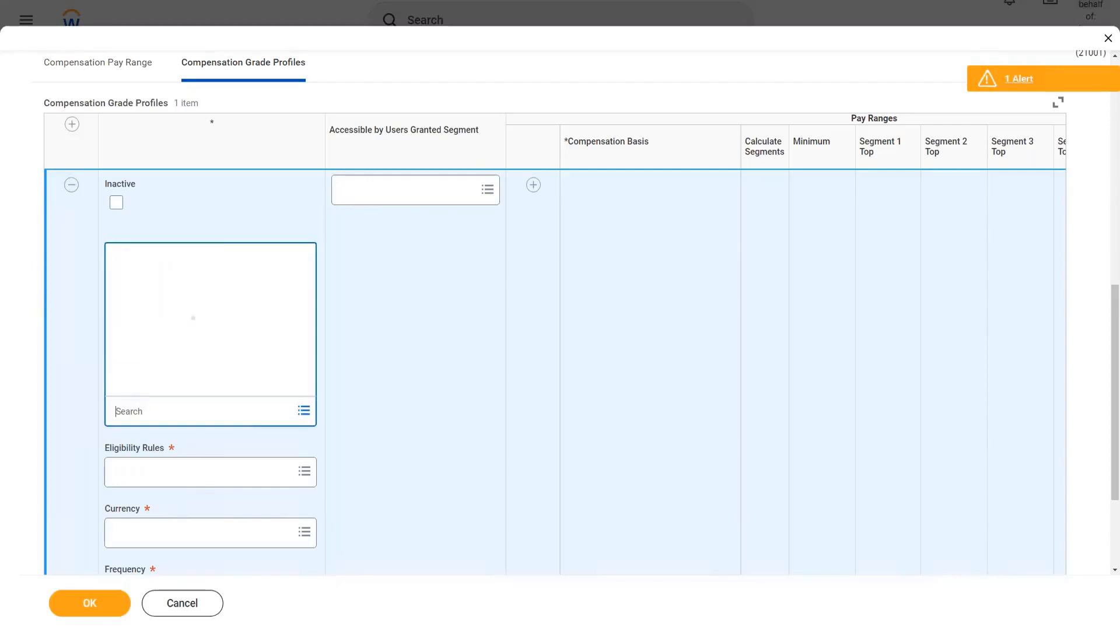
type("base p")
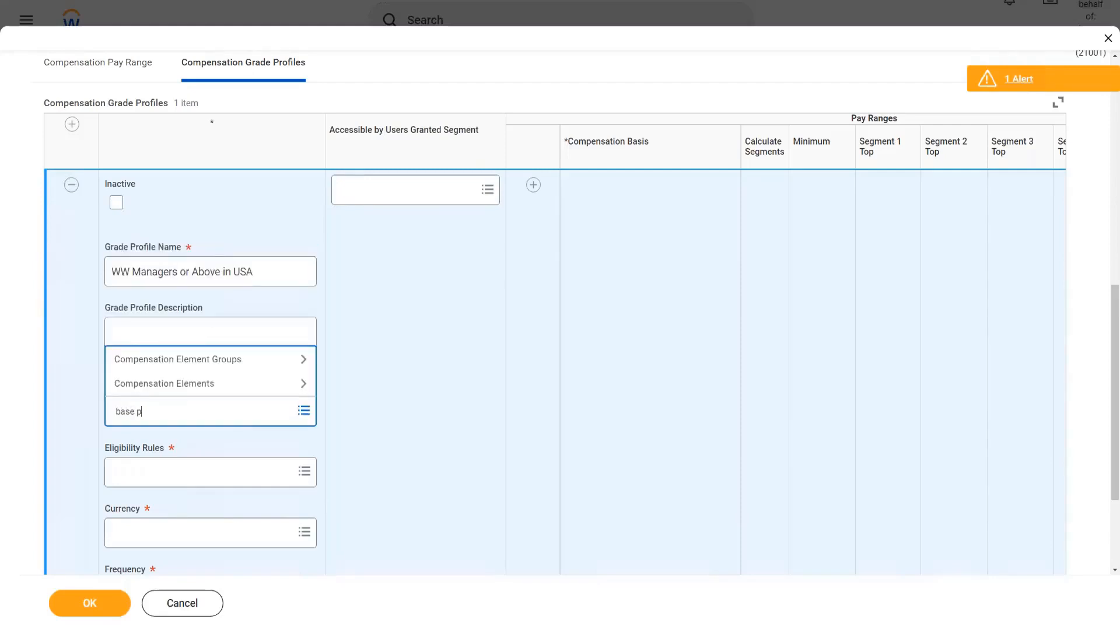
type("ay")
key("Return")
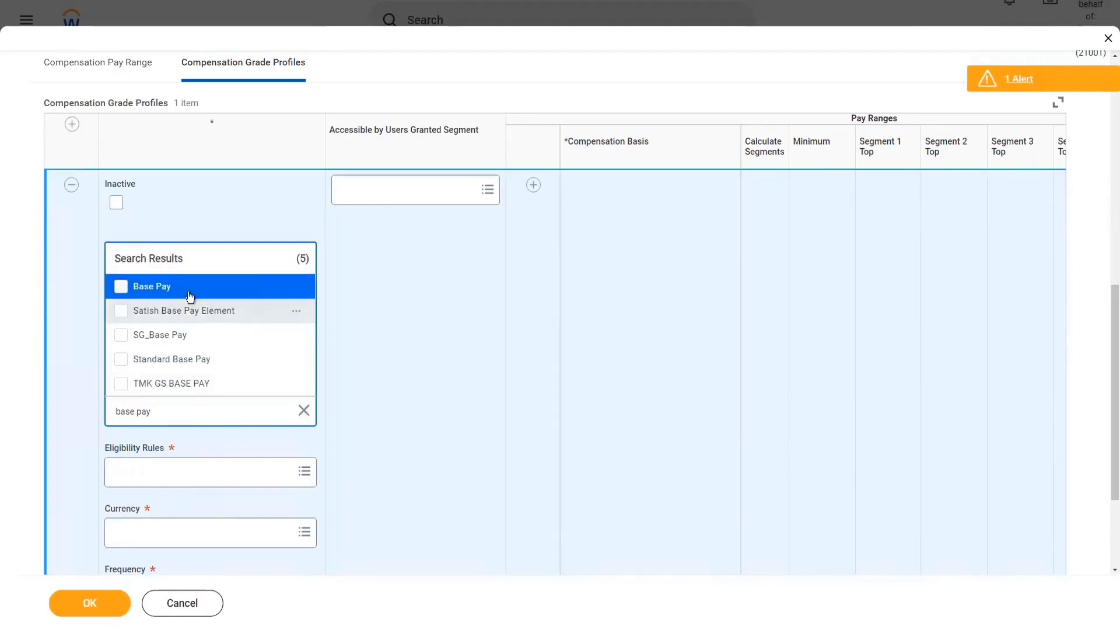
left_click(190, 290)
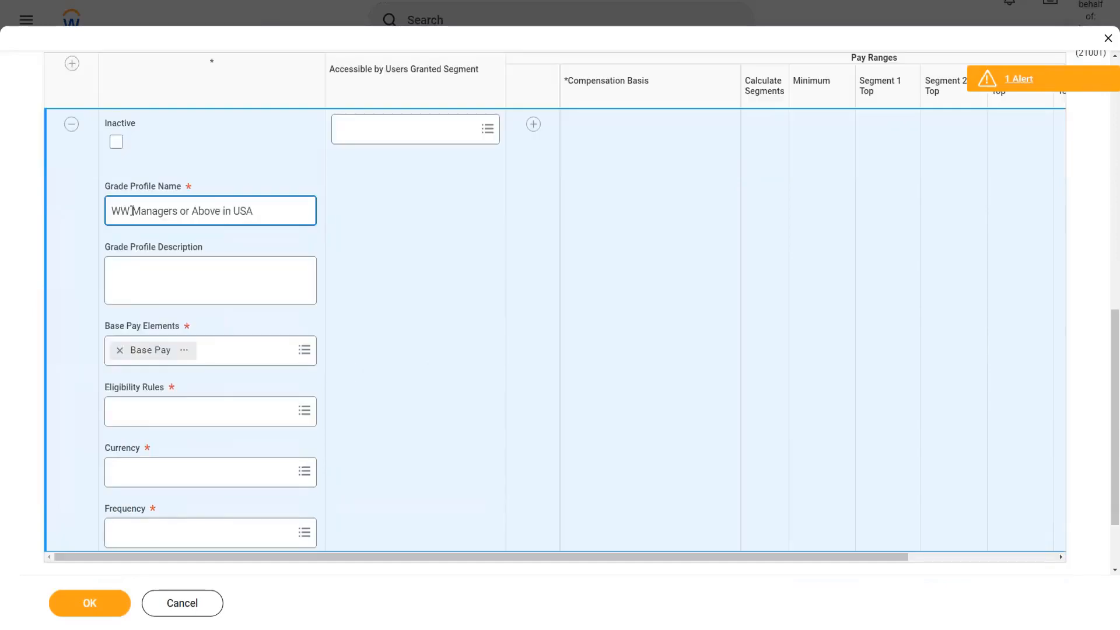
Change the grade profile name to "WW M1 - Managers in USA"
left_click_drag(132, 211, 254, 211)
type("M1")
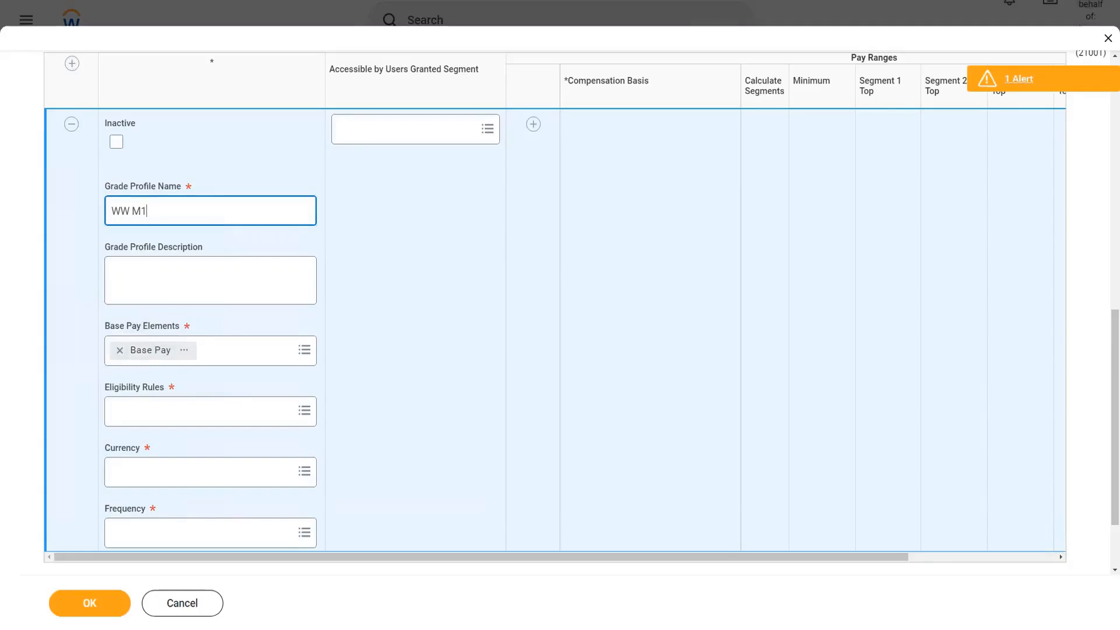
type("- Managers in USA")
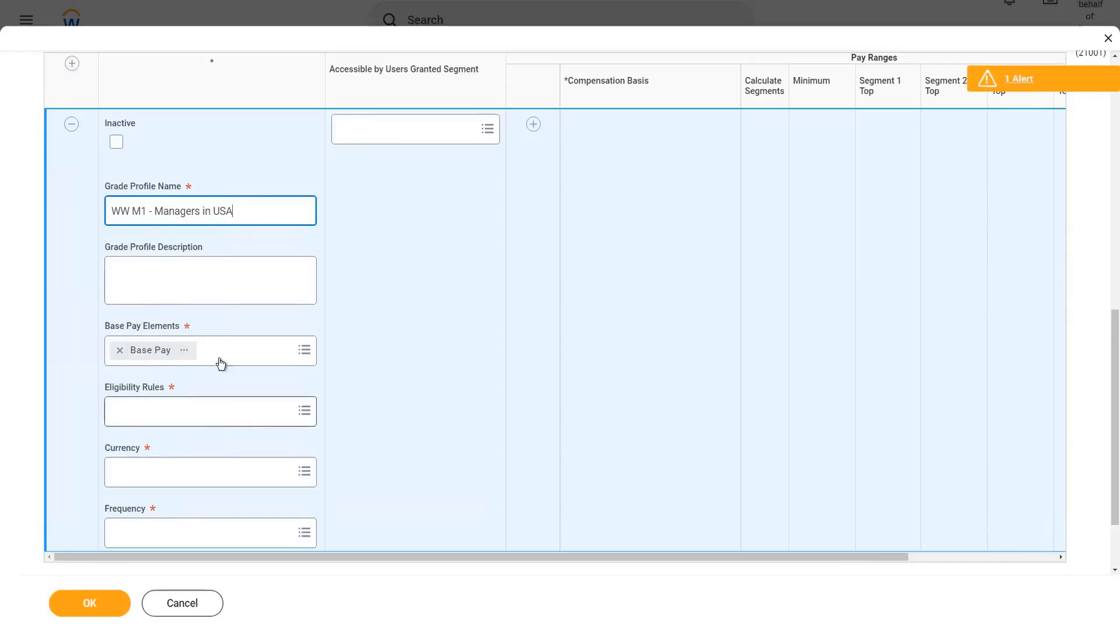
Enter "Managers or Above in the USA" as the grade profile description
left_click(148, 273)
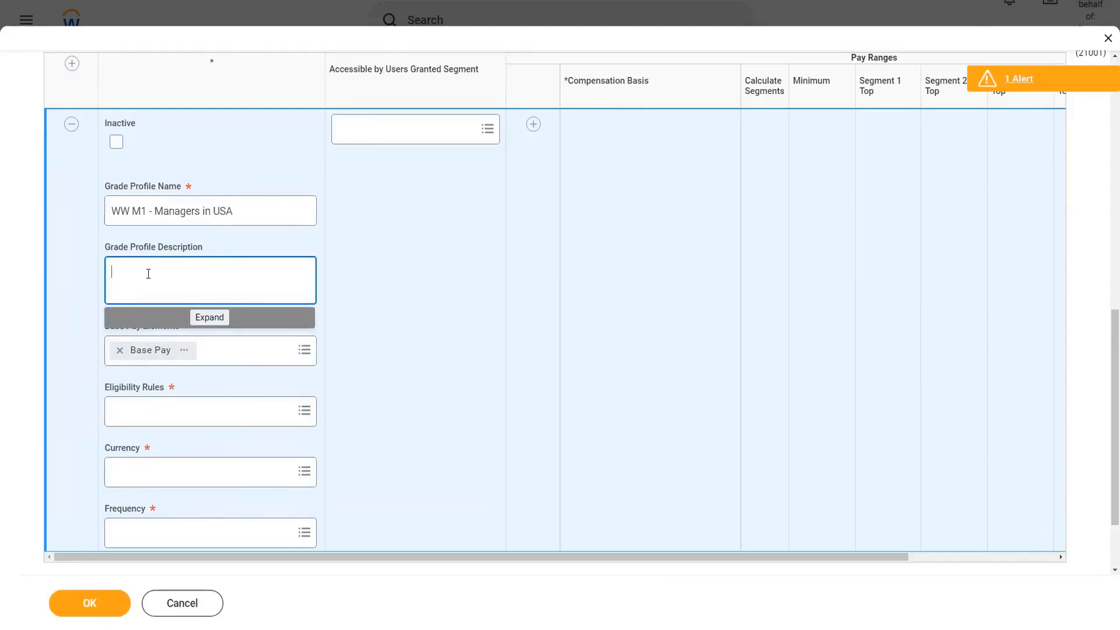
type("Managers of")
key("BackSpace")
key("BackSpace")
type("r Above in the USA")
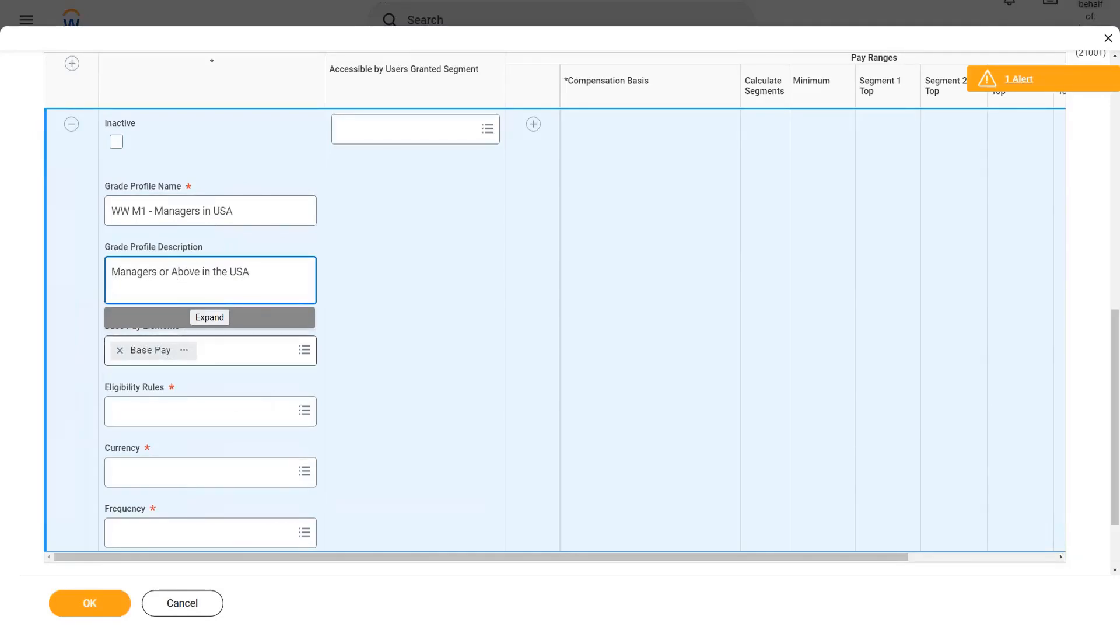
left_click(385, 329)
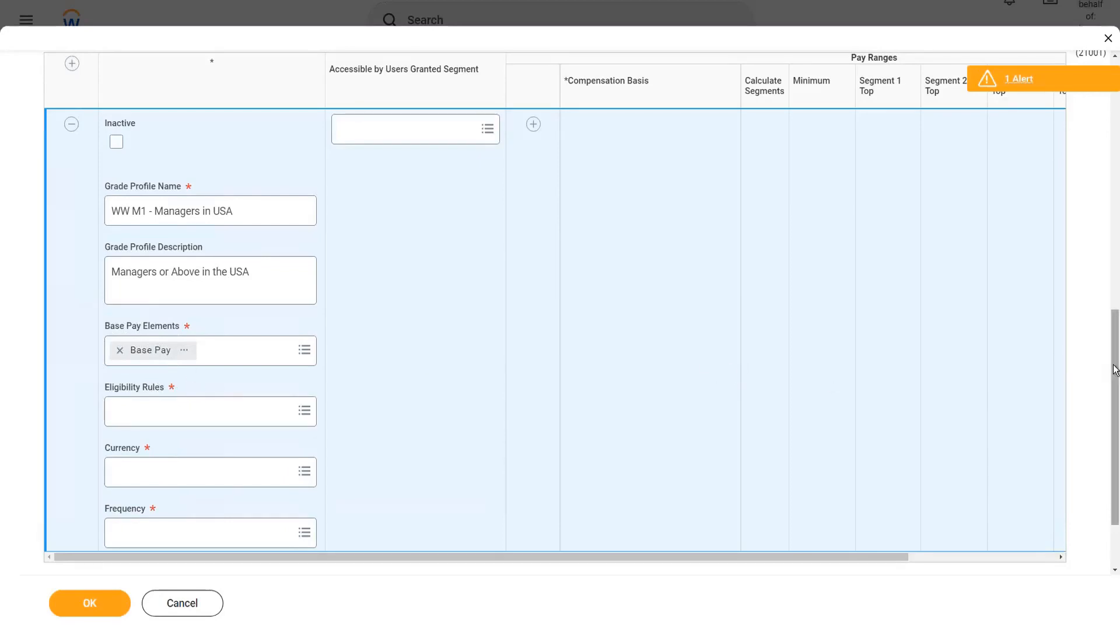
Examine the compensation grade's default Eligibility Rules setting and how it relates to the grade itself
left_click_drag(1114, 368, 1111, 110)
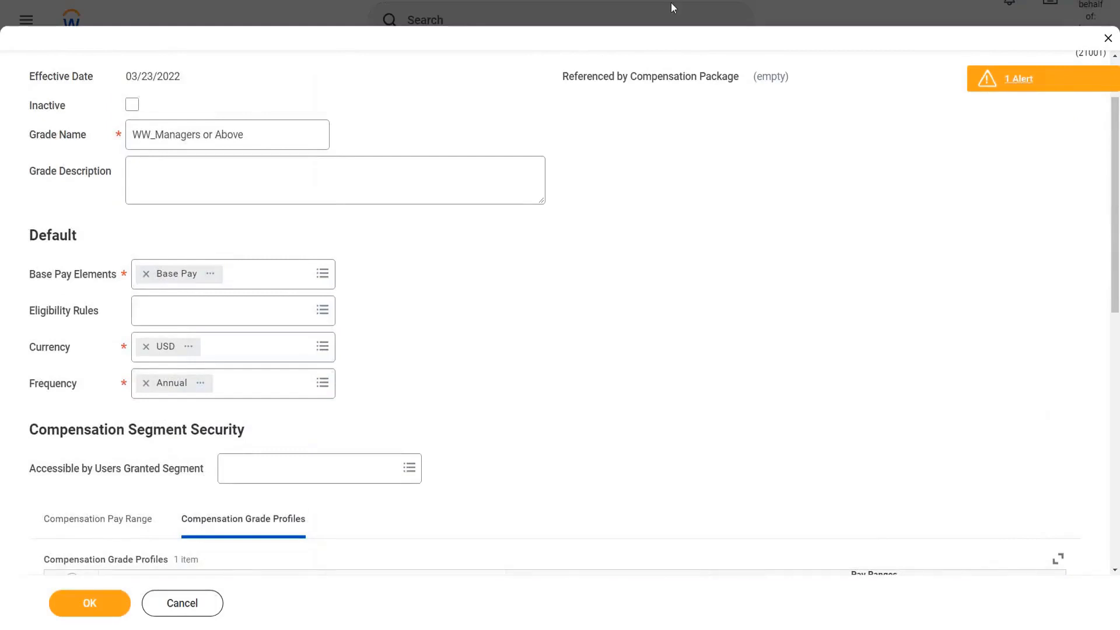
mouse_move(302, 335)
left_mouse_down()
mouse_move(349, 329)
mouse_move(345, 282)
mouse_move(108, 279)
mouse_move(6, 308)
mouse_move(112, 332)
mouse_move(304, 335)
left_mouse_up()
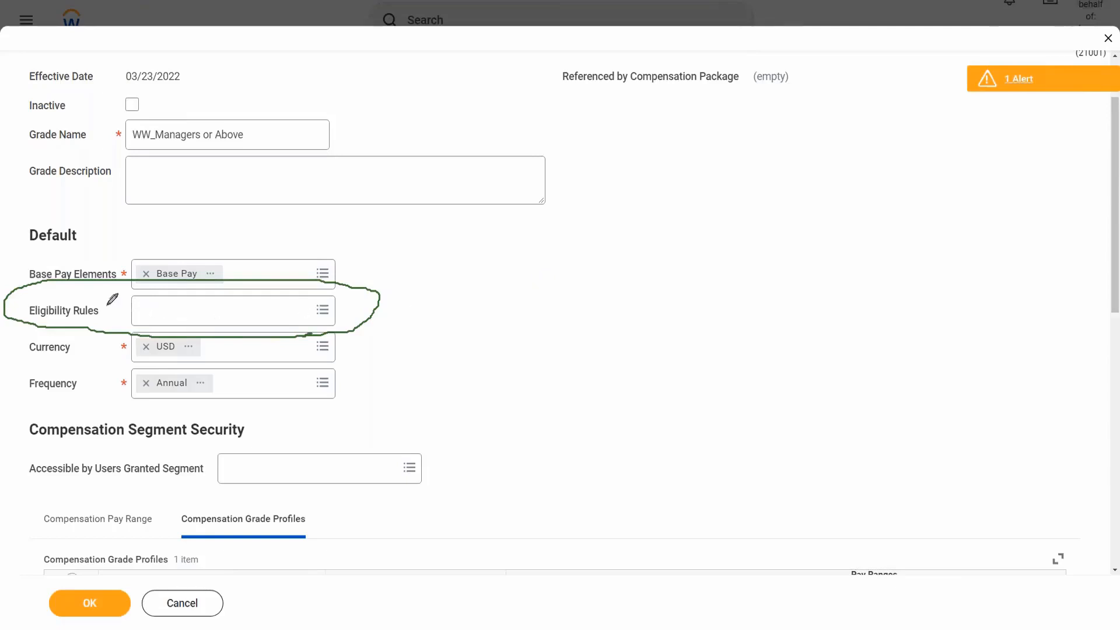
left_click_drag(109, 299, 119, 319)
left_click(118, 323)
left_click(697, 60)
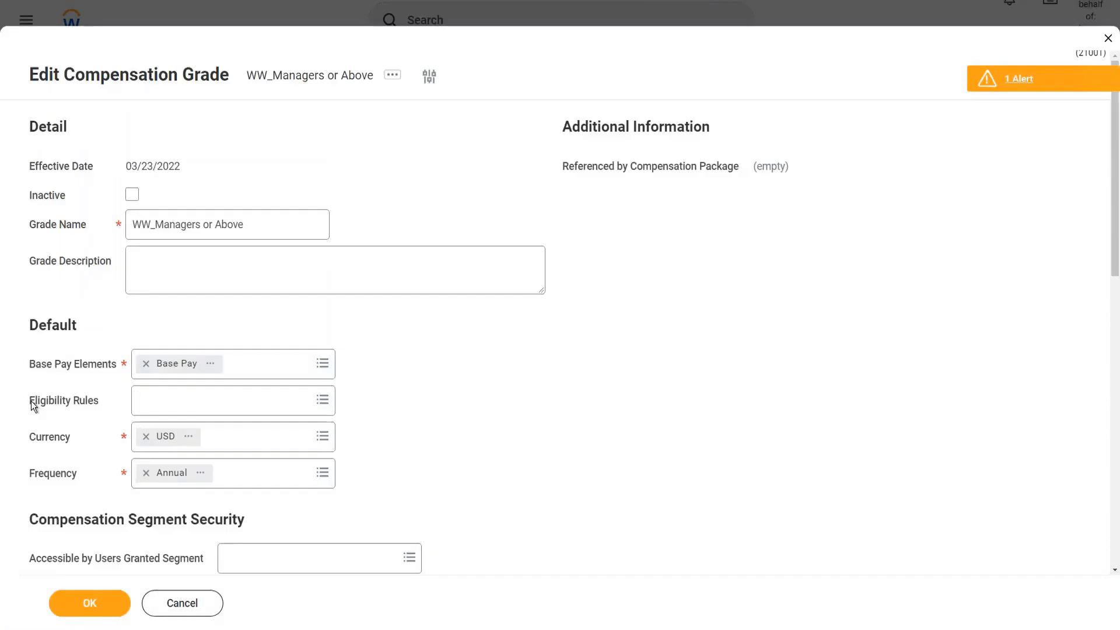
left_click_drag(34, 405, 98, 401)
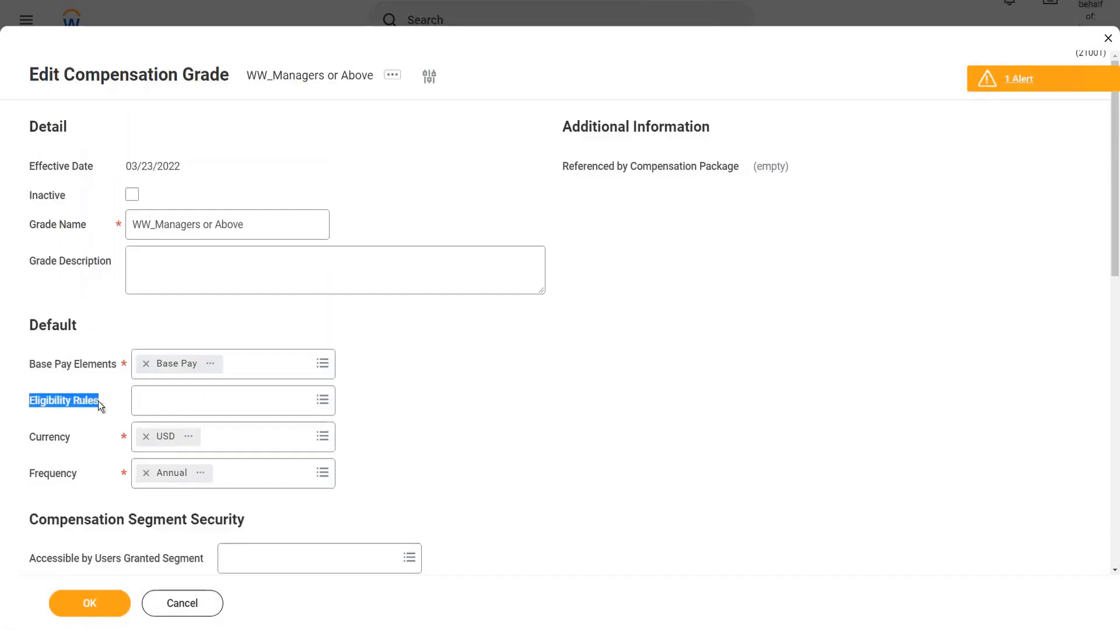
left_click(319, 411)
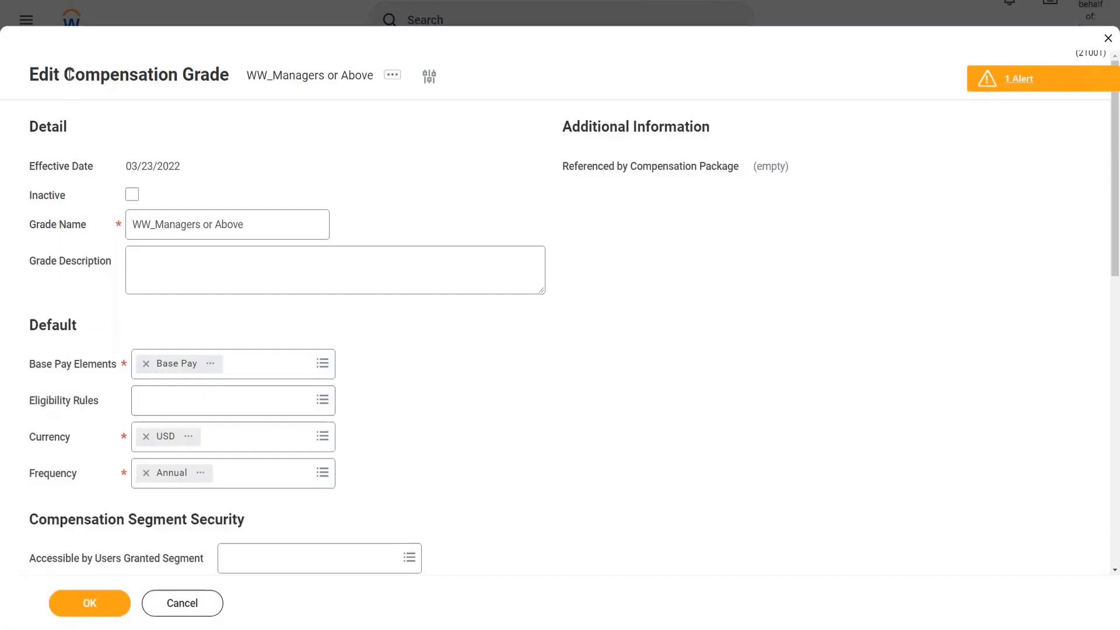
left_click_drag(64, 74, 230, 74)
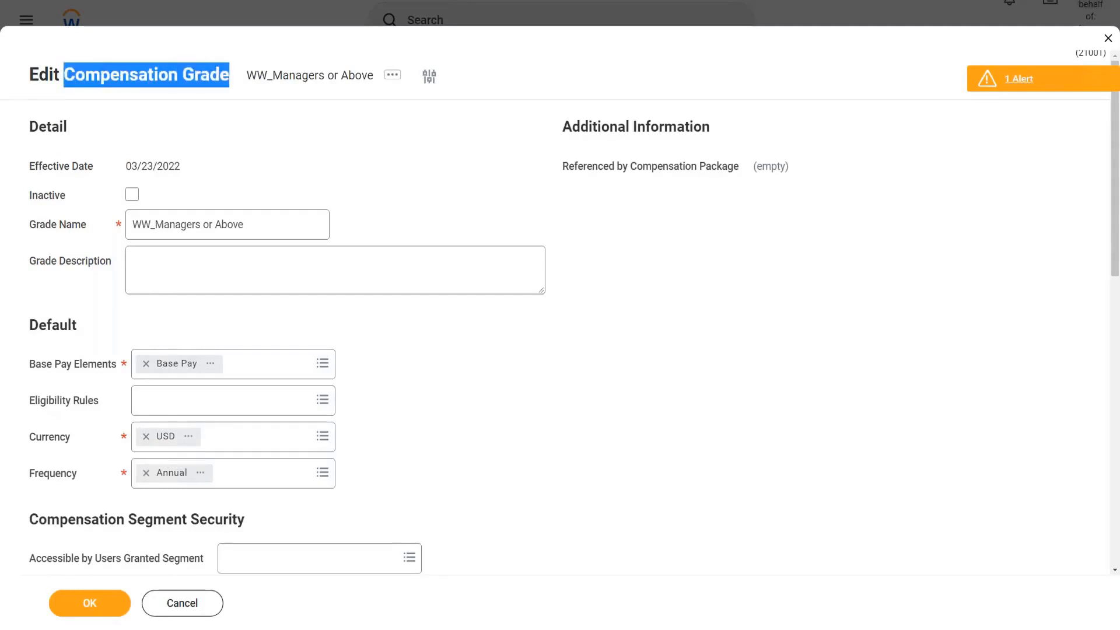
Compare the Eligibility Rules field in the compensation grade's default settings with the one in the "WW M1 - Managers in USA" grade profile
scroll(238, 277, "down", 2)
left_click(449, 268)
scroll(450, 267, "up", 2)
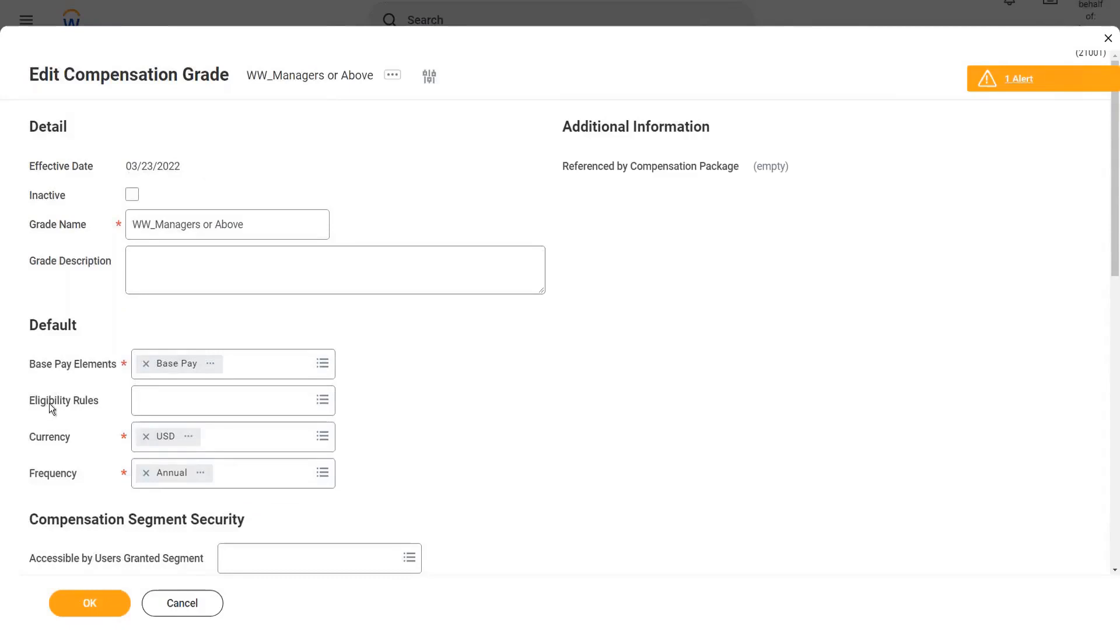
left_click(112, 400)
scroll(278, 329, "down", 10)
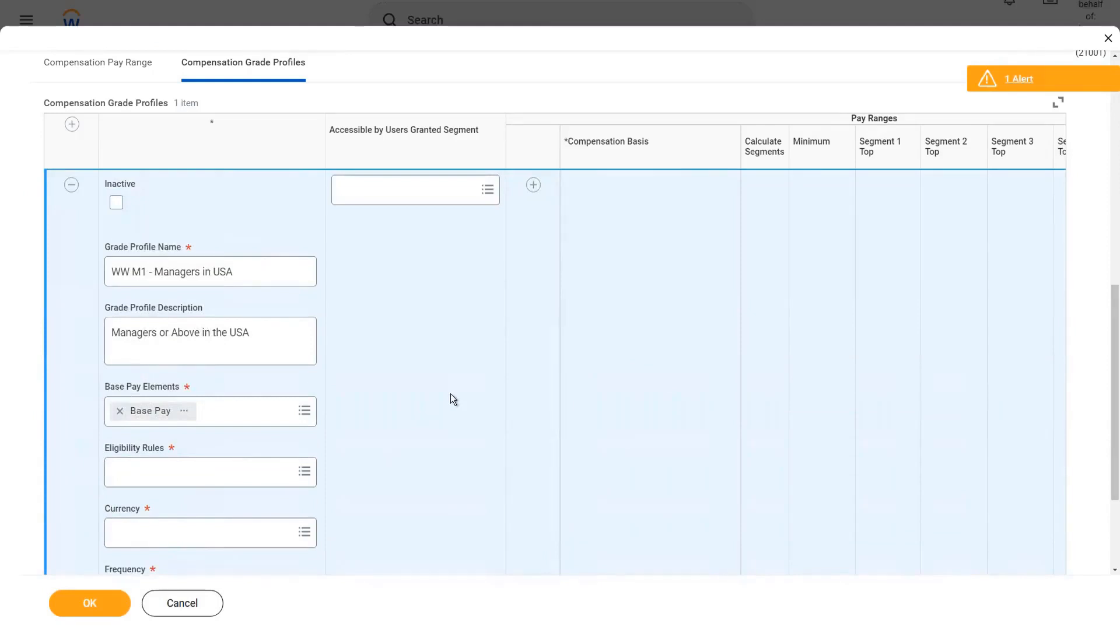
scroll(450, 394, "up", 5)
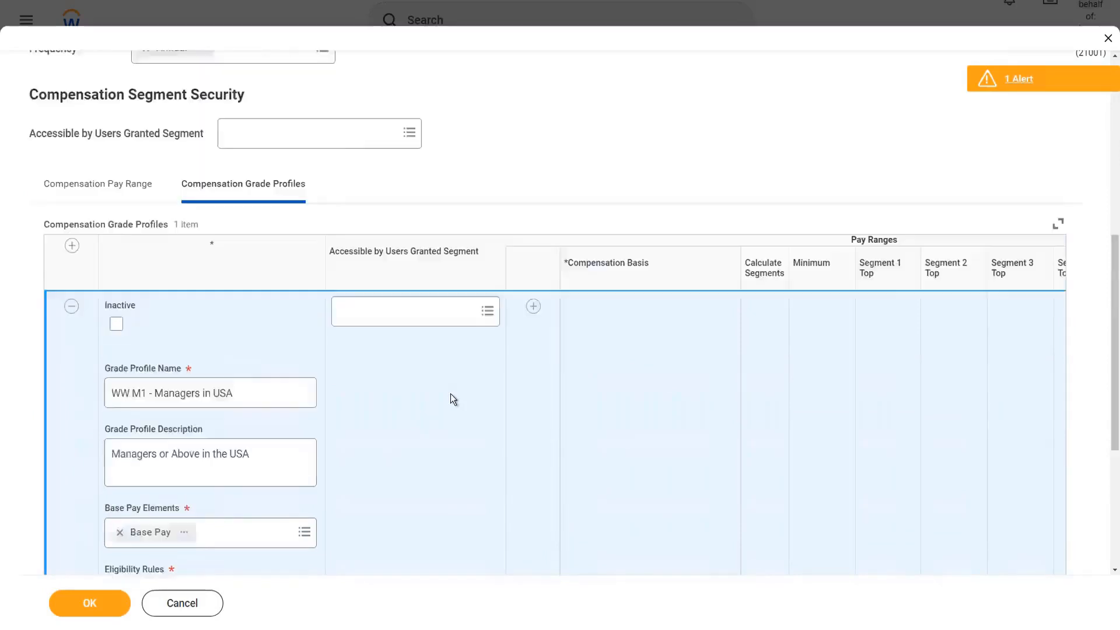
scroll(533, 336, "up", 2)
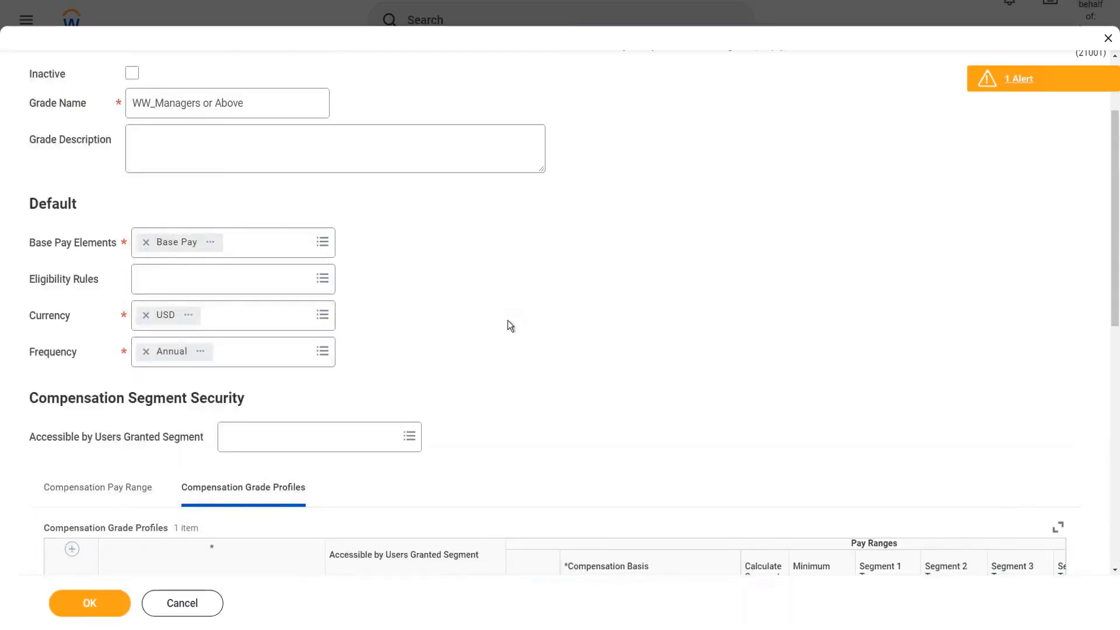
scroll(510, 324, "up", 1)
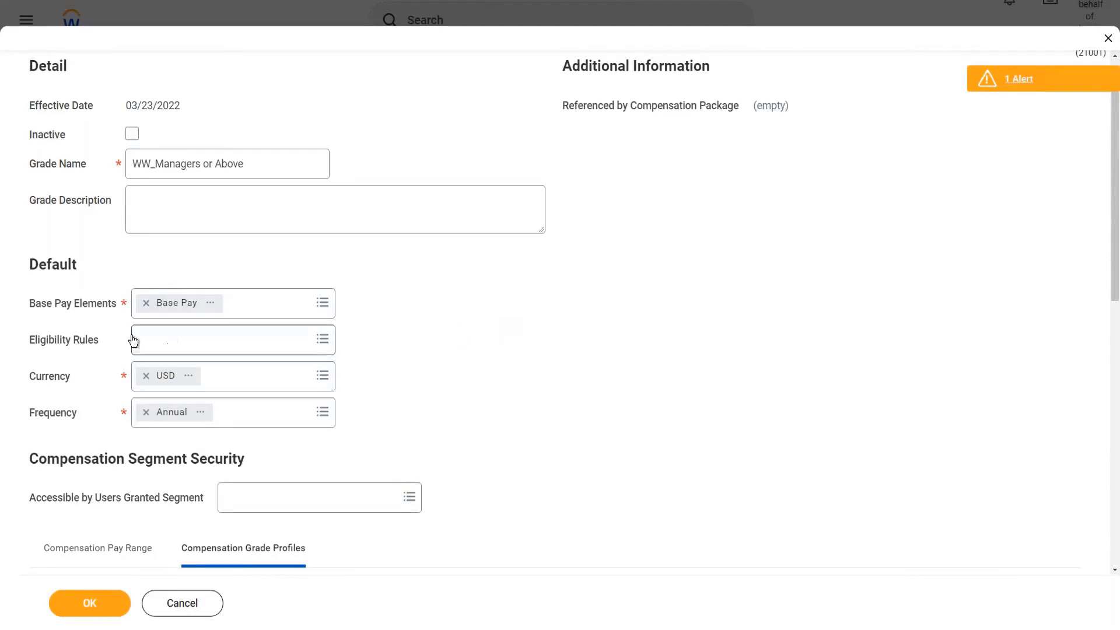
left_click_drag(55, 337, 101, 333)
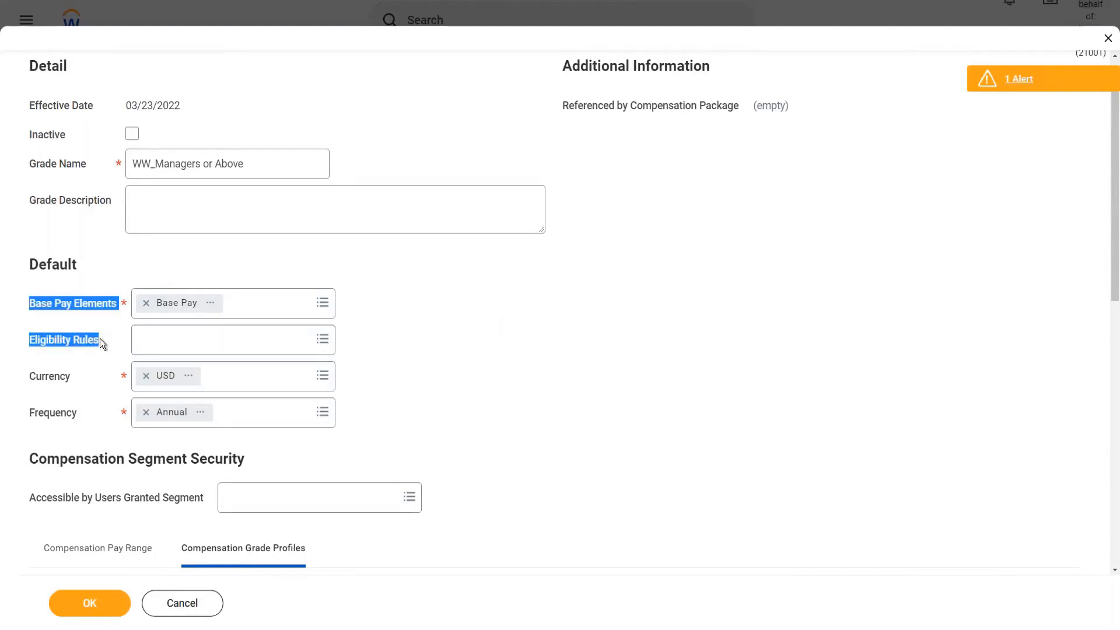
left_click(83, 340)
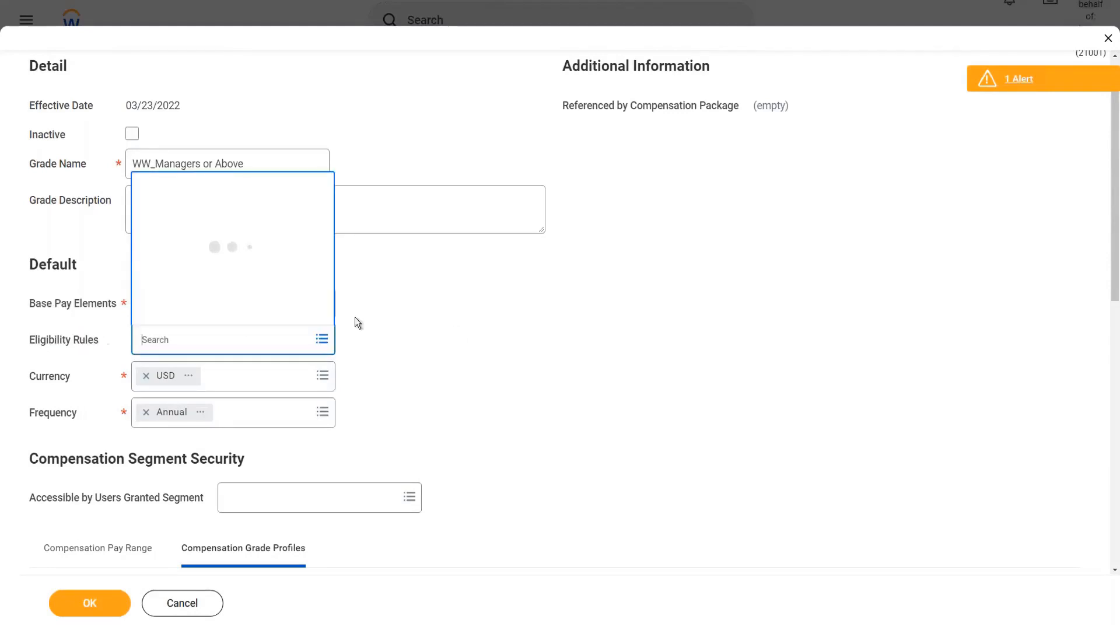
left_click(415, 315)
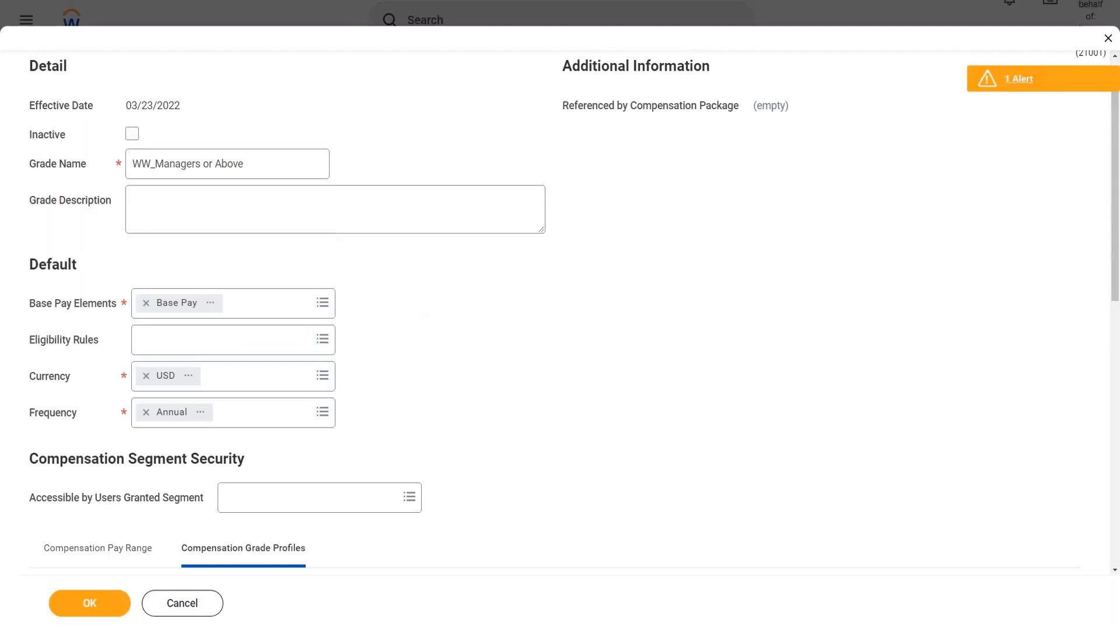
scroll(420, 325, "down", 1)
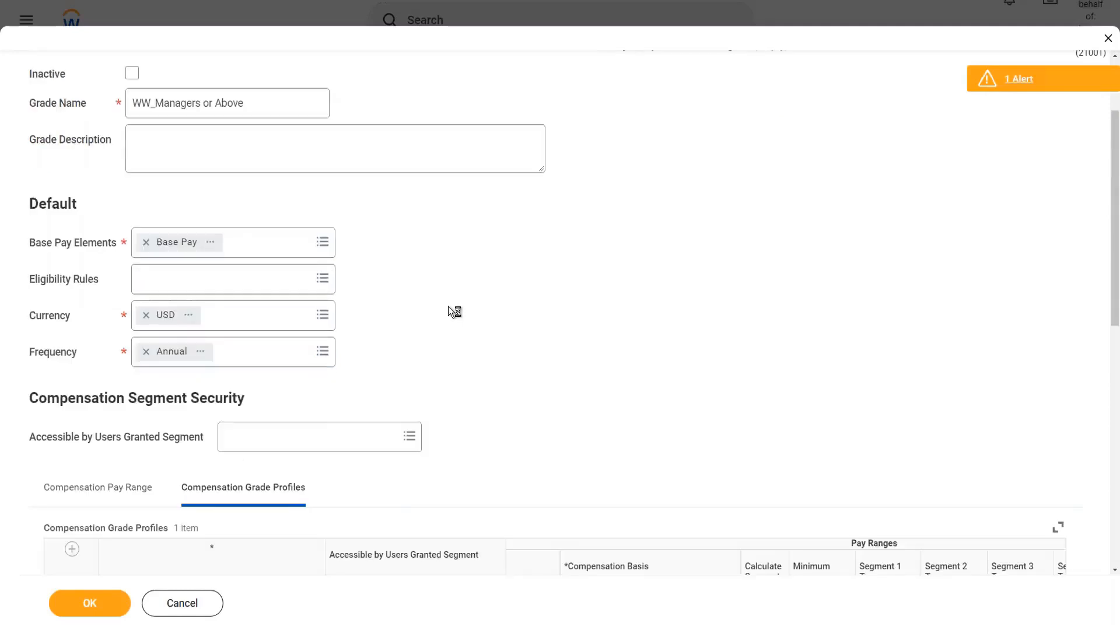